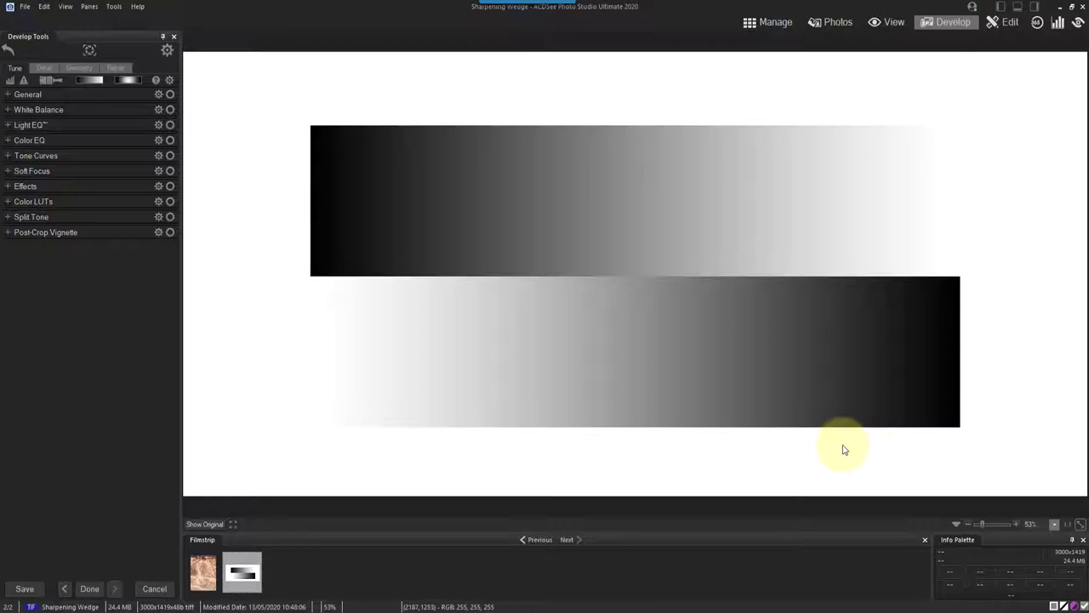
Step: Show the Detail settings with the preview on the wedge's gradient edge, and set sharpening Amount to 100
{"action": "left_click", "coordinate": [42, 66]}
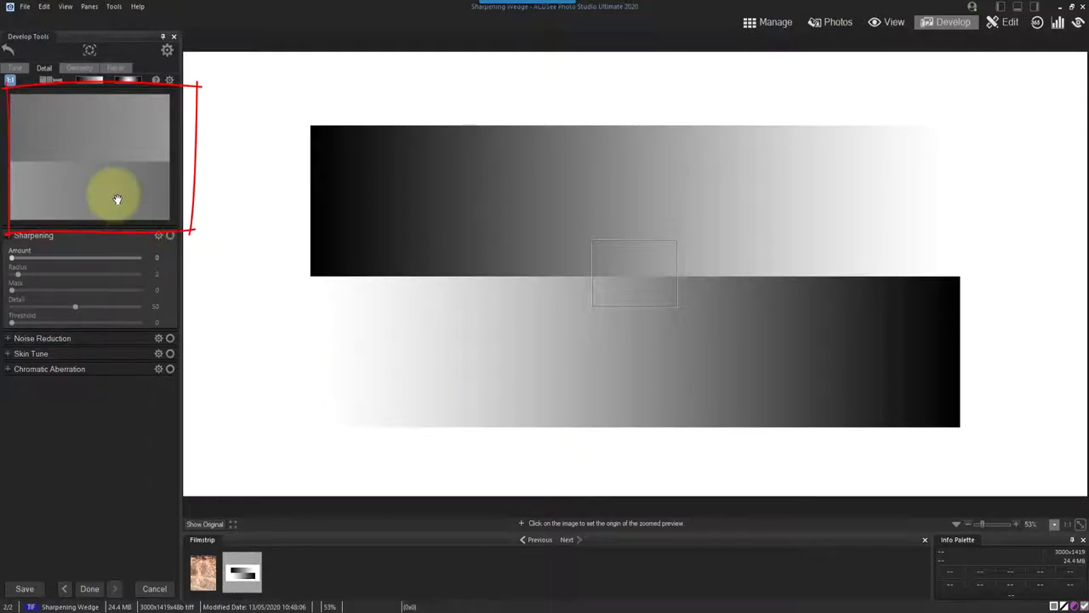
{"action": "left_click_drag", "start_coordinate": [117, 199], "coordinate": [128, 159]}
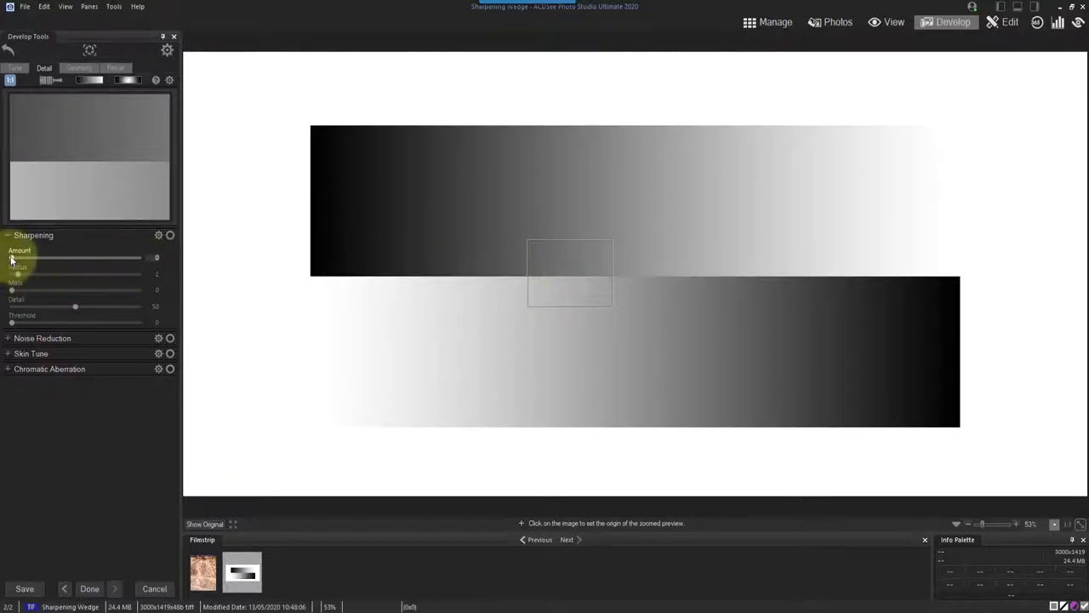
{"action": "left_click_drag", "start_coordinate": [11, 259], "coordinate": [144, 273]}
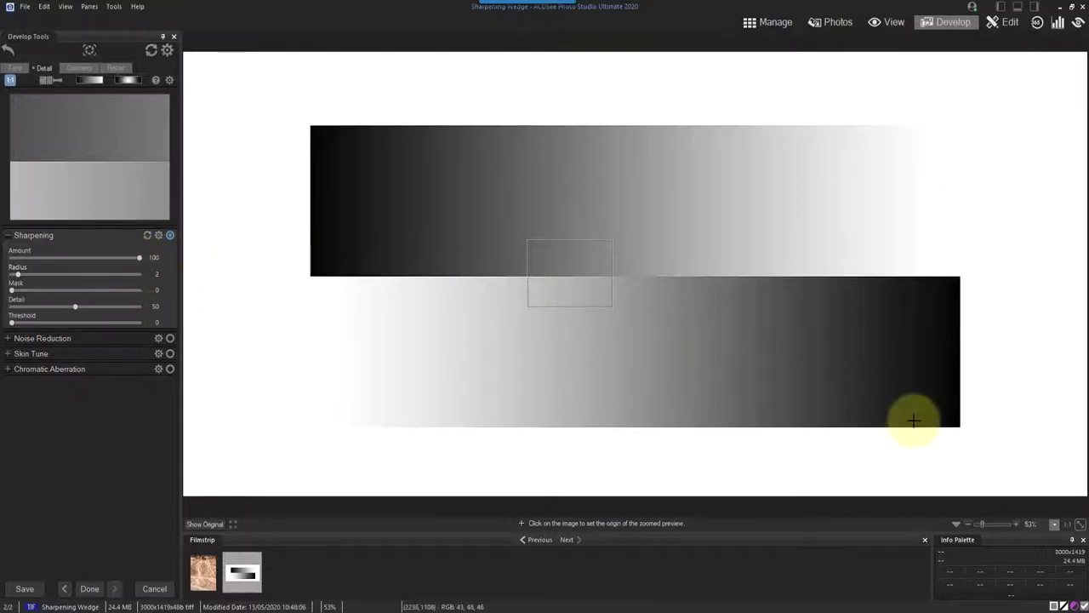
Step: Zoom the wedge to 200% and pan to the darker edge between gradients, keeping Amount at 100
{"action": "left_click", "coordinate": [1058, 522]}
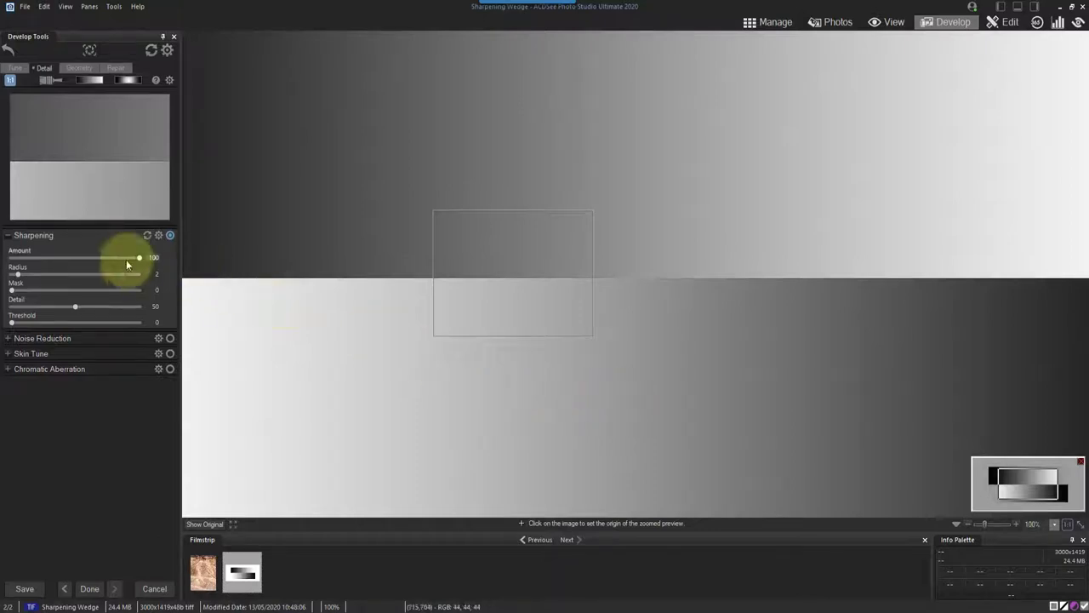
{"action": "left_click_drag", "start_coordinate": [141, 259], "coordinate": [178, 279]}
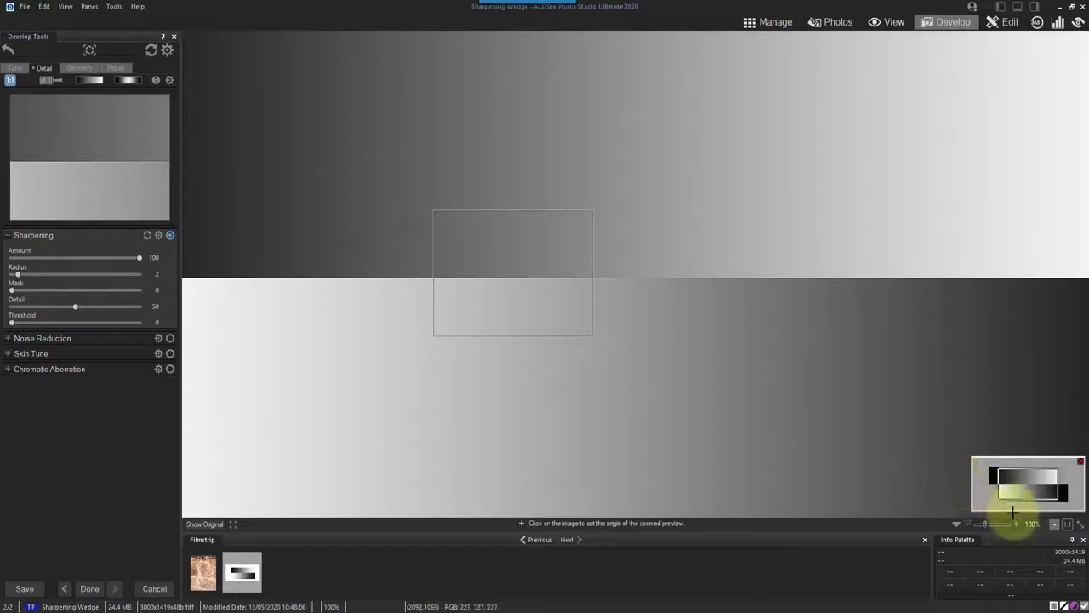
{"action": "left_click", "coordinate": [1054, 525]}
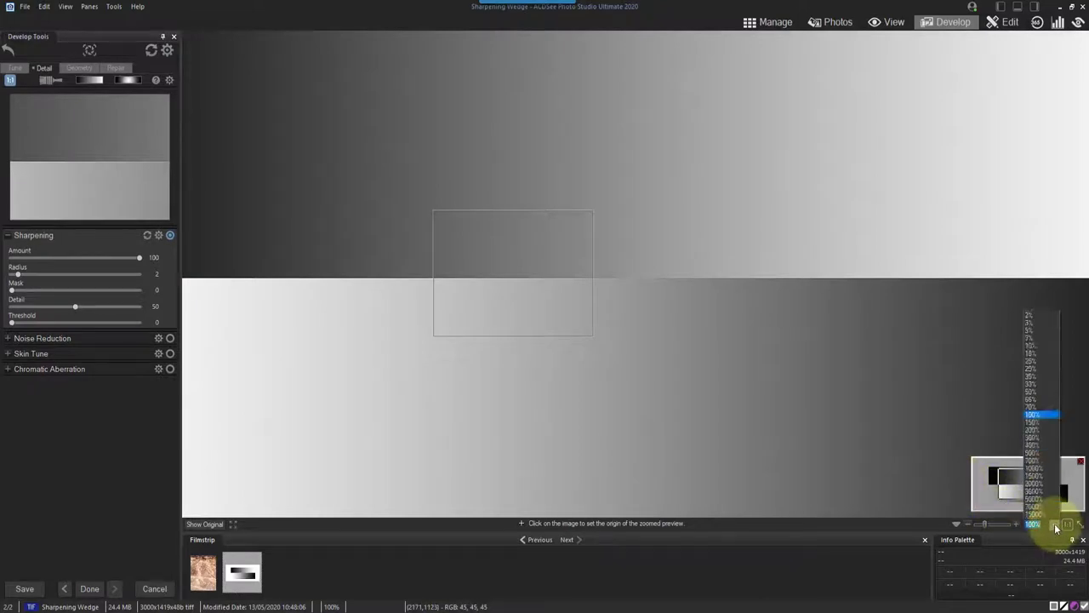
{"action": "left_click", "coordinate": [1032, 430]}
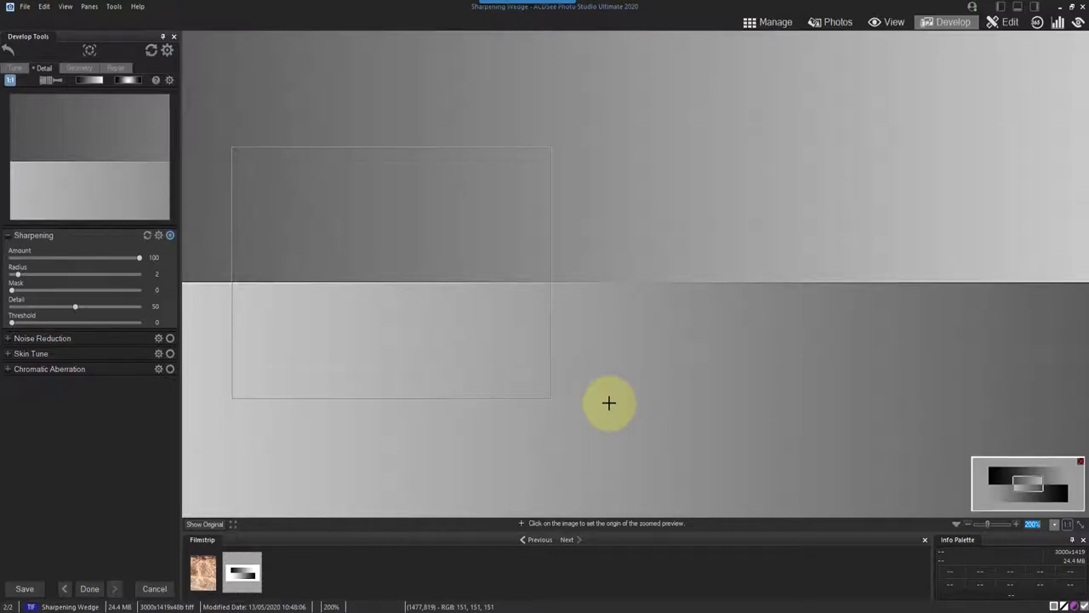
{"action": "left_click_drag", "start_coordinate": [80, 190], "coordinate": [114, 180]}
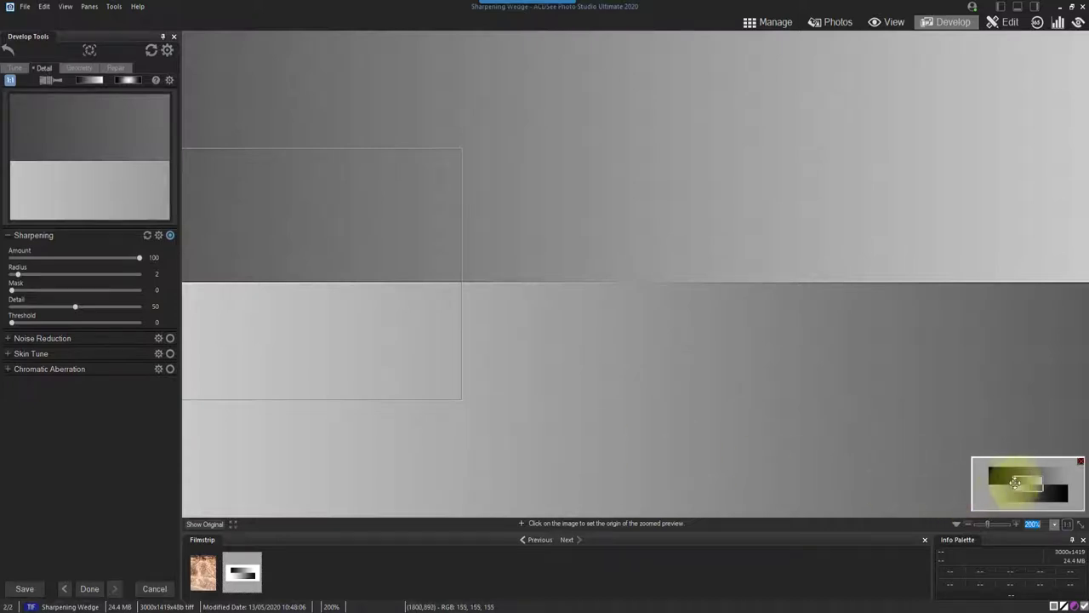
{"action": "left_click_drag", "start_coordinate": [1021, 480], "coordinate": [1021, 488]}
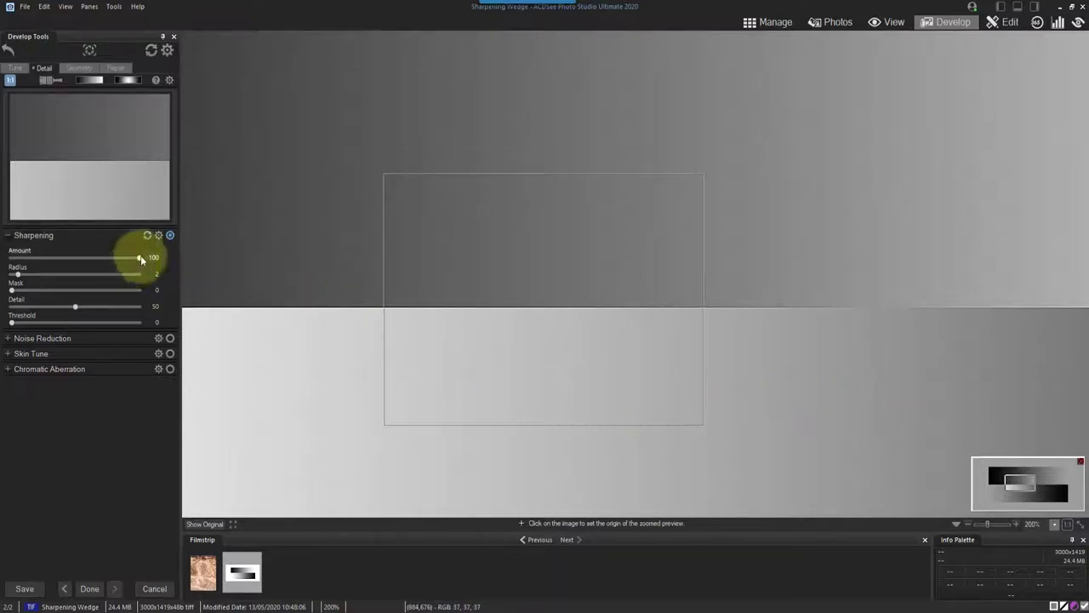
{"action": "left_click_drag", "start_coordinate": [140, 256], "coordinate": [77, 268]}
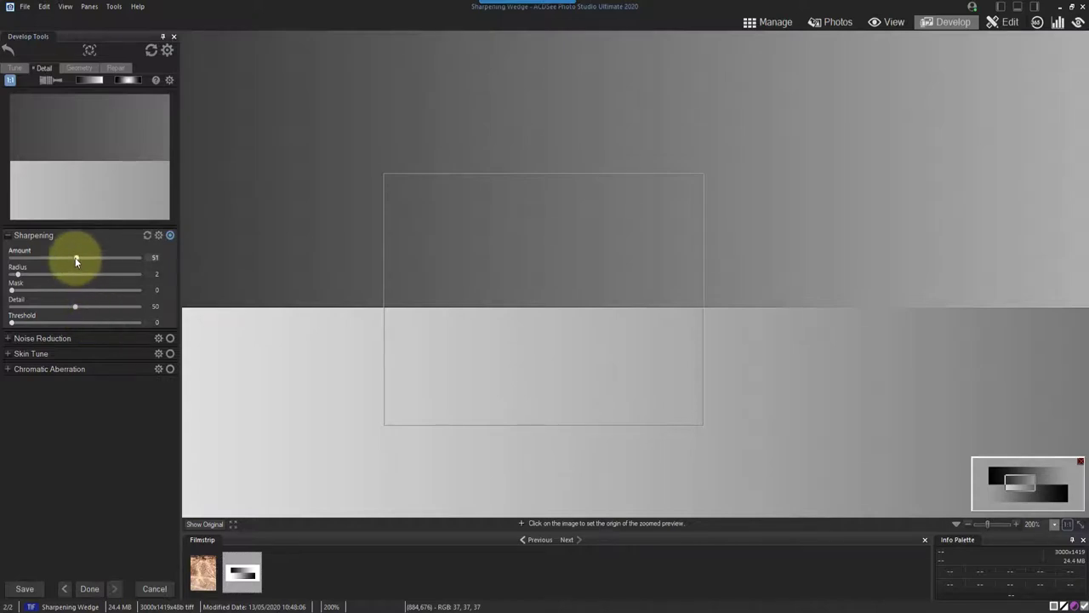
{"action": "left_click_drag", "start_coordinate": [74, 261], "coordinate": [143, 270]}
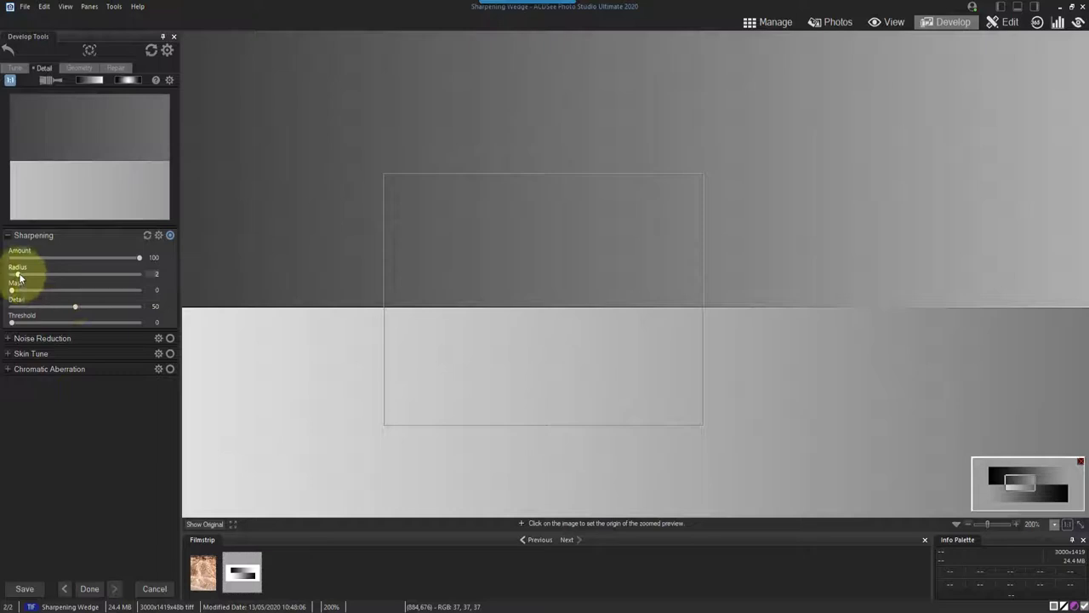
{"action": "mouse_move", "coordinate": [18, 278]}
{"action": "left_mouse_down"}
{"action": "mouse_move", "coordinate": [72, 282]}
{"action": "mouse_move", "coordinate": [1, 281]}
{"action": "left_mouse_up"}
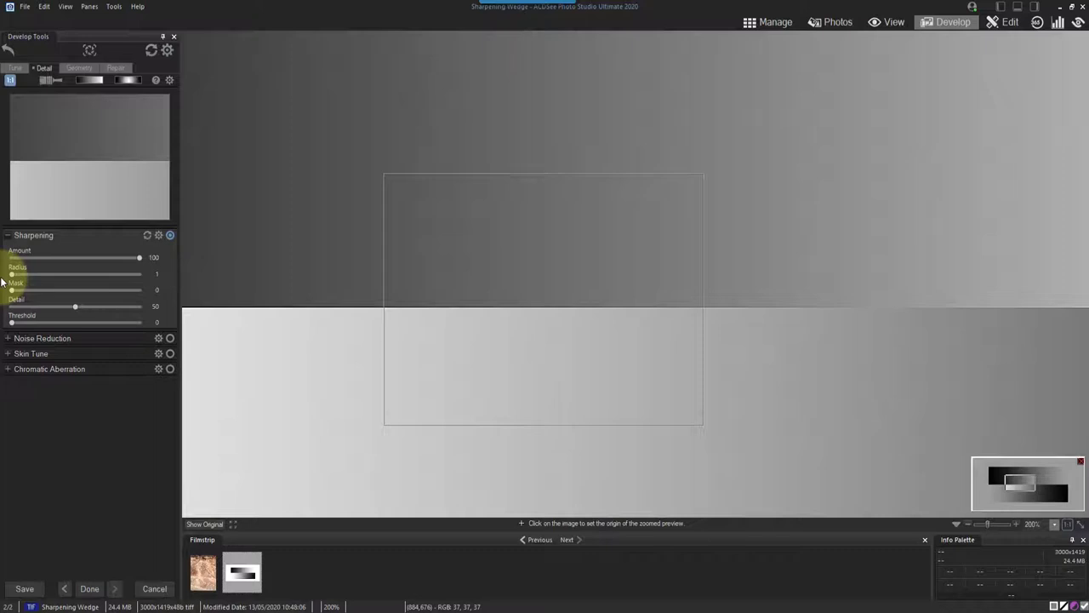
{"action": "left_click_drag", "start_coordinate": [13, 275], "coordinate": [74, 281]}
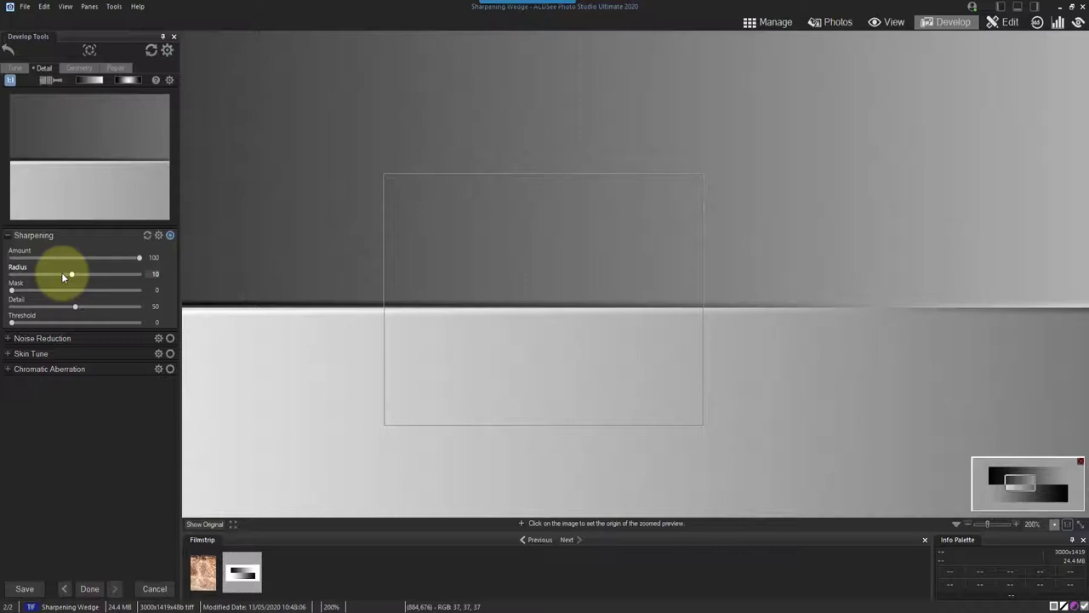
{"action": "left_click_drag", "start_coordinate": [74, 272], "coordinate": [15, 281]}
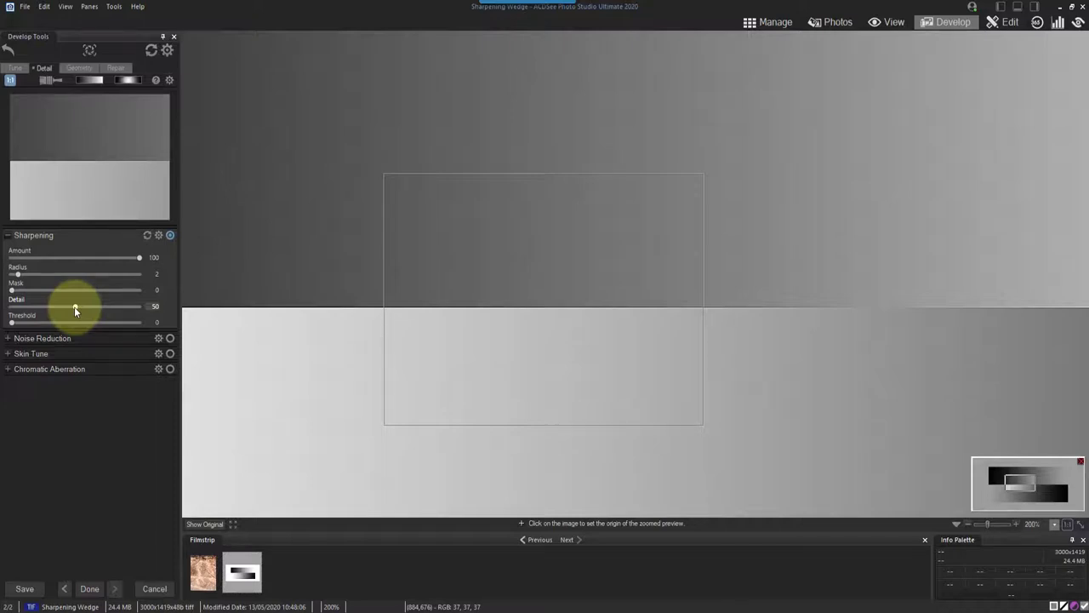
Step: Set sharpening Detail to 100, bringing out fine grain in the wedge's flat gradients
{"action": "mouse_move", "coordinate": [75, 309]}
{"action": "left_mouse_down"}
{"action": "mouse_move", "coordinate": [156, 313]}
{"action": "mouse_move", "coordinate": [8, 311]}
{"action": "mouse_move", "coordinate": [27, 312]}
{"action": "mouse_move", "coordinate": [2, 328]}
{"action": "mouse_move", "coordinate": [49, 311]}
{"action": "mouse_move", "coordinate": [77, 322]}
{"action": "left_mouse_up"}
{"action": "left_click_drag", "start_coordinate": [75, 306], "coordinate": [146, 308]}
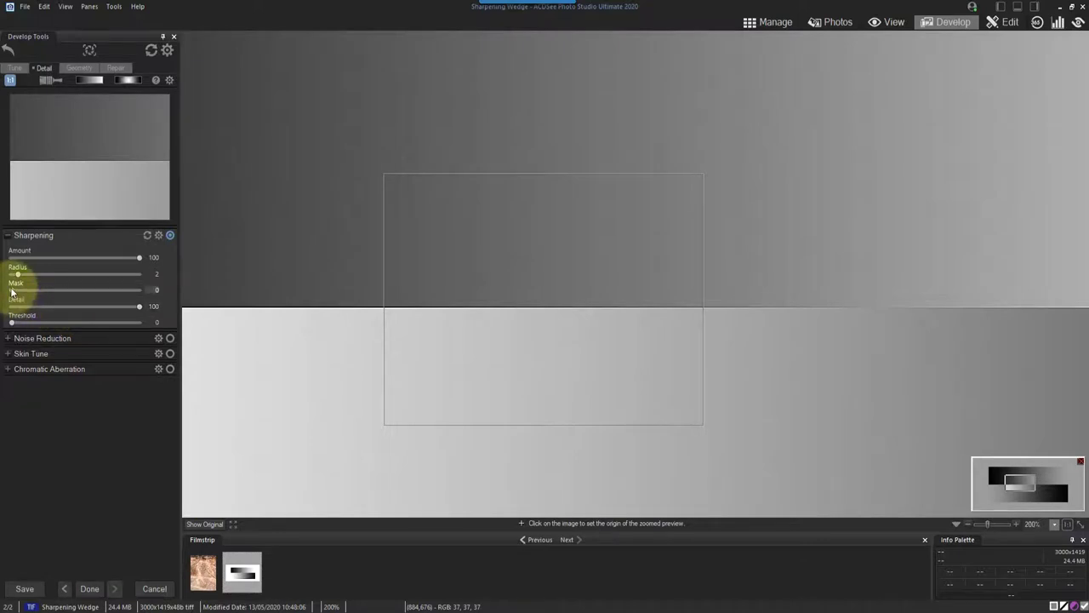
Step: Raise the sharpening Mask to 15 while watching the black-and-white edge mask preview
{"action": "left_click_drag", "start_coordinate": [11, 292], "coordinate": [9, 293]}
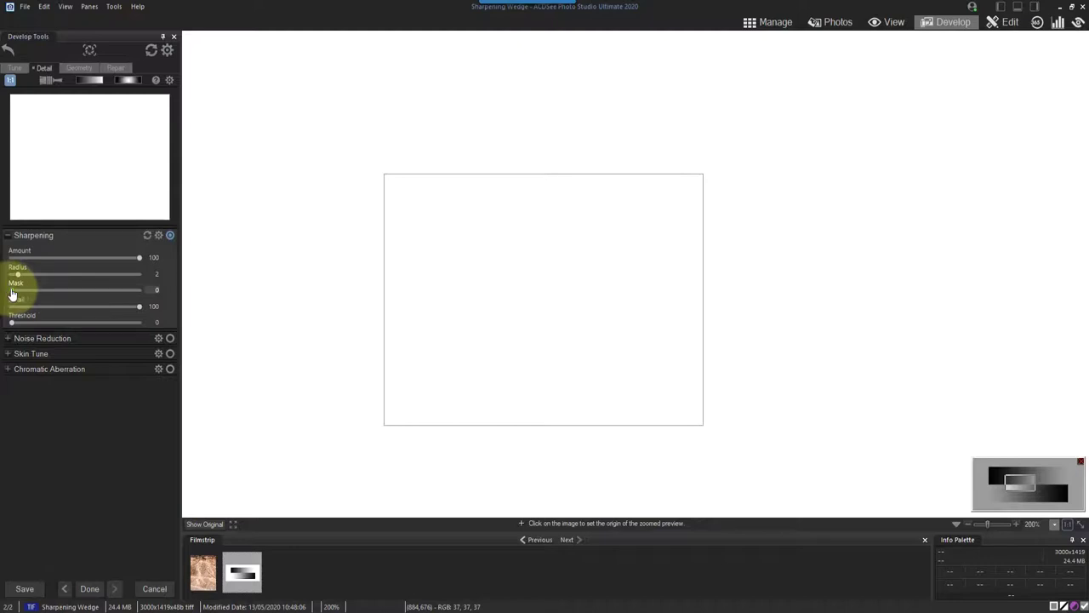
{"action": "left_click_drag", "start_coordinate": [12, 295], "coordinate": [16, 294]}
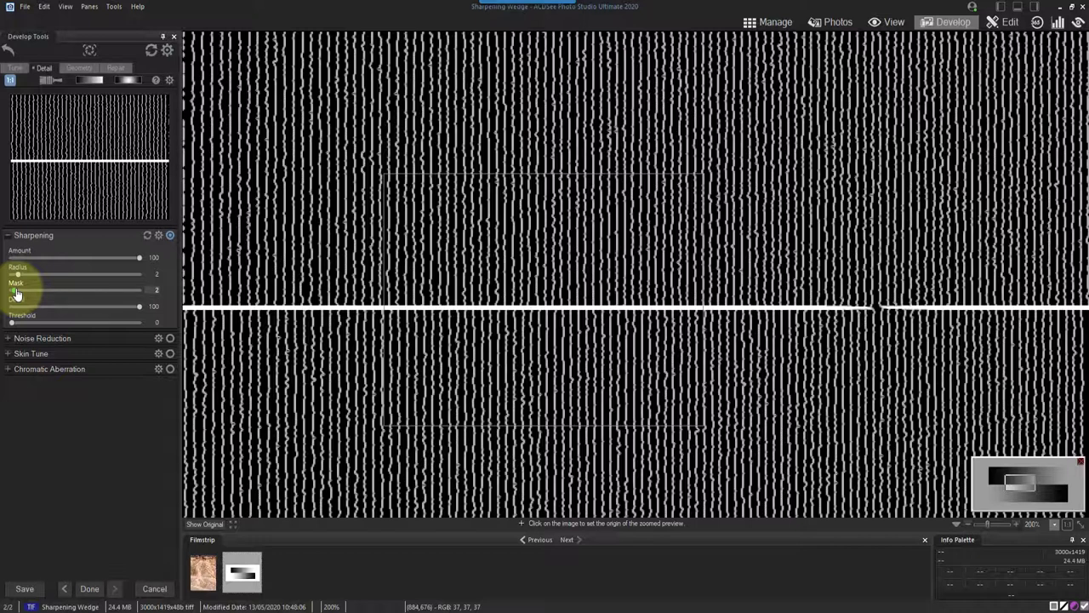
{"action": "left_click_drag", "start_coordinate": [16, 294], "coordinate": [31, 294]}
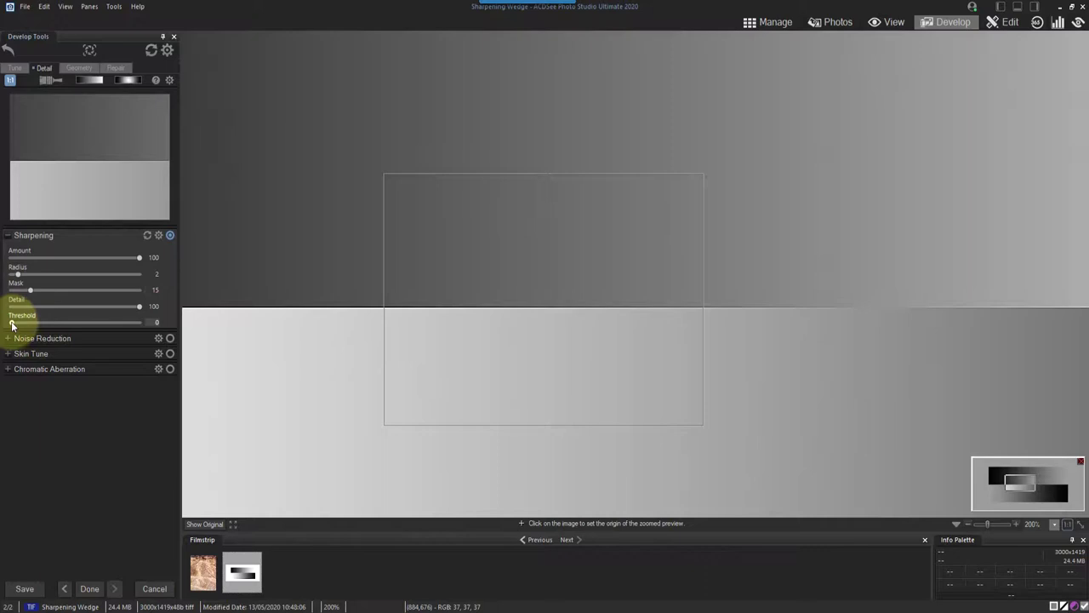
{"action": "left_click_drag", "start_coordinate": [12, 324], "coordinate": [228, 366]}
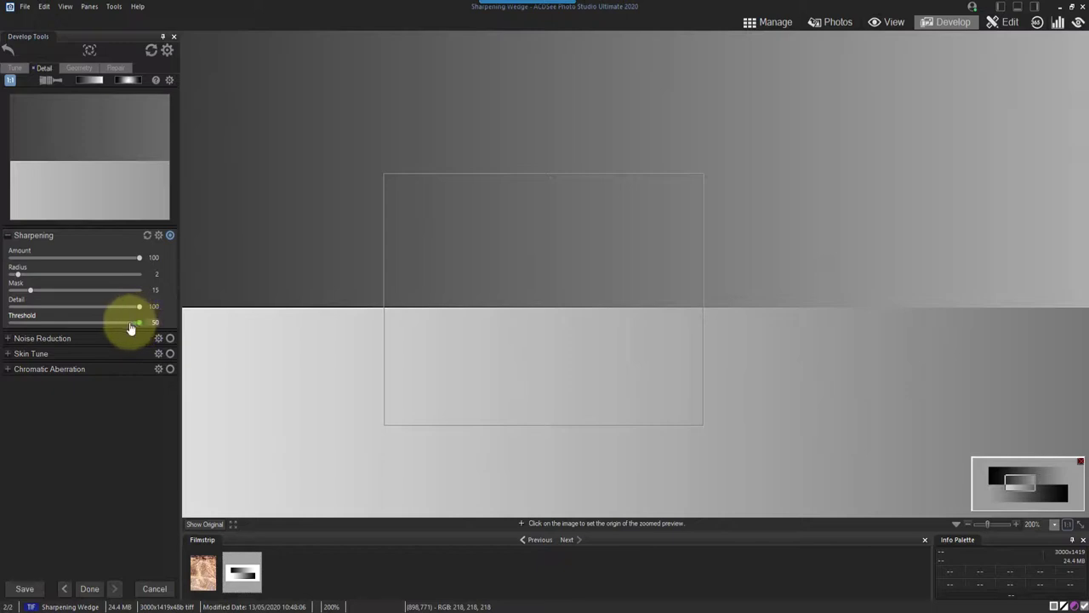
{"action": "left_click_drag", "start_coordinate": [135, 321], "coordinate": [11, 324]}
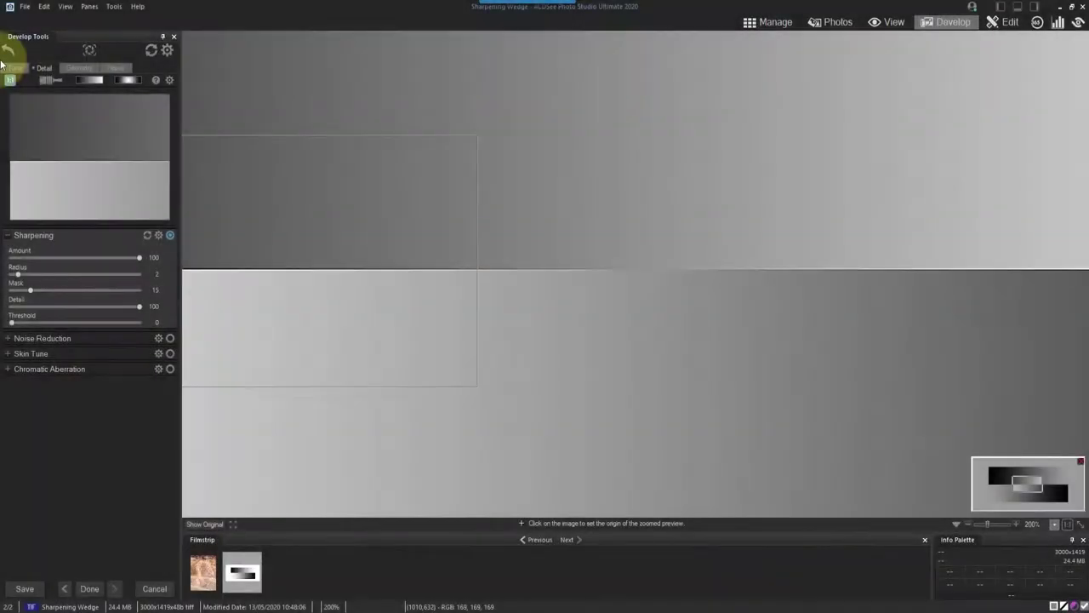
Step: Paint a Develop Brush stroke along the wedge's midline edge, hide the stroke overlay, and increase Sharpness
{"action": "left_click", "coordinate": [51, 80]}
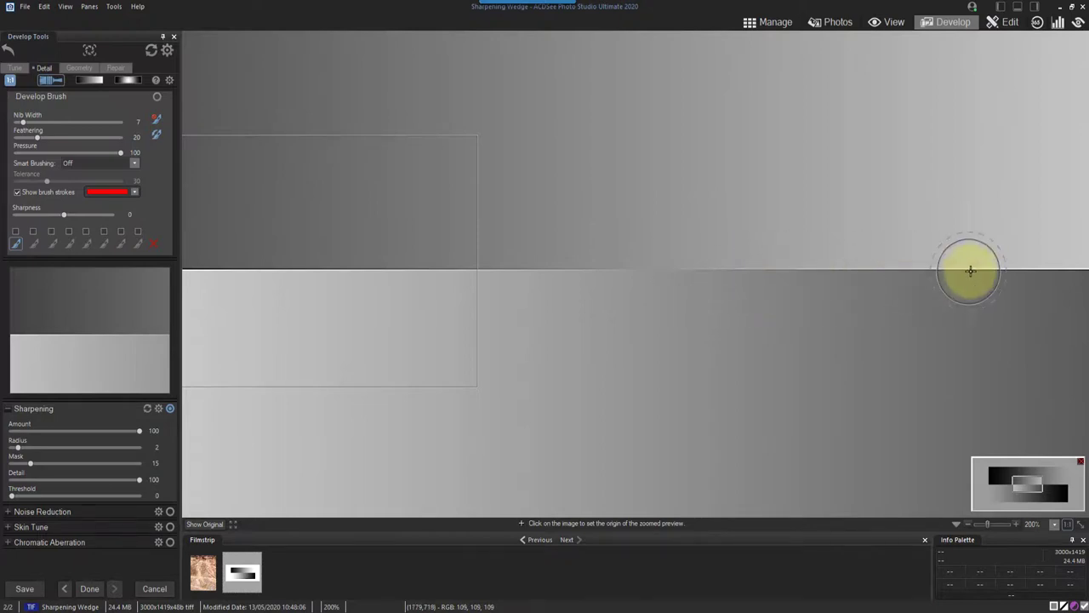
{"action": "mouse_move", "coordinate": [970, 271]}
{"action": "left_mouse_down"}
{"action": "mouse_move", "coordinate": [329, 261]}
{"action": "mouse_move", "coordinate": [262, 247]}
{"action": "left_mouse_up"}
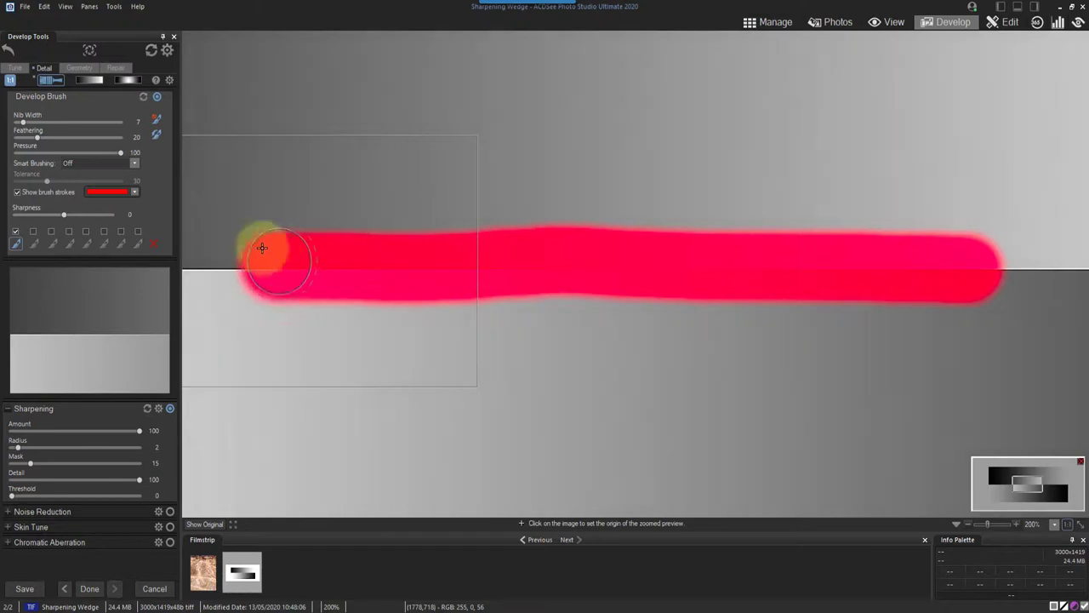
{"action": "left_click", "coordinate": [17, 195]}
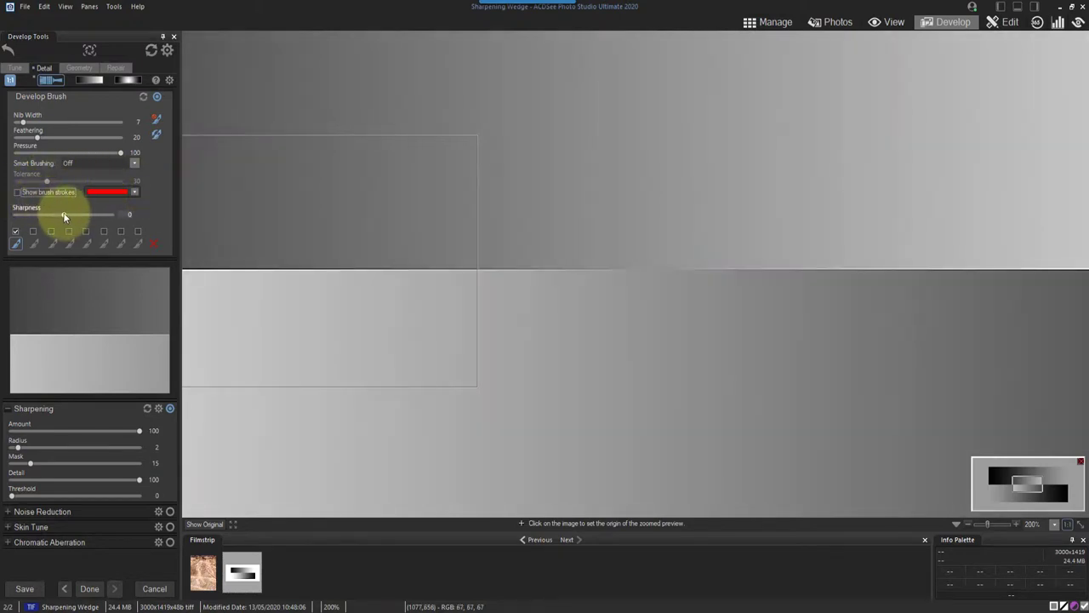
{"action": "mouse_move", "coordinate": [64, 217]}
{"action": "left_mouse_down"}
{"action": "mouse_move", "coordinate": [142, 227]}
{"action": "mouse_move", "coordinate": [2, 235]}
{"action": "mouse_move", "coordinate": [137, 235]}
{"action": "mouse_move", "coordinate": [88, 230]}
{"action": "mouse_move", "coordinate": [60, 243]}
{"action": "left_mouse_up"}
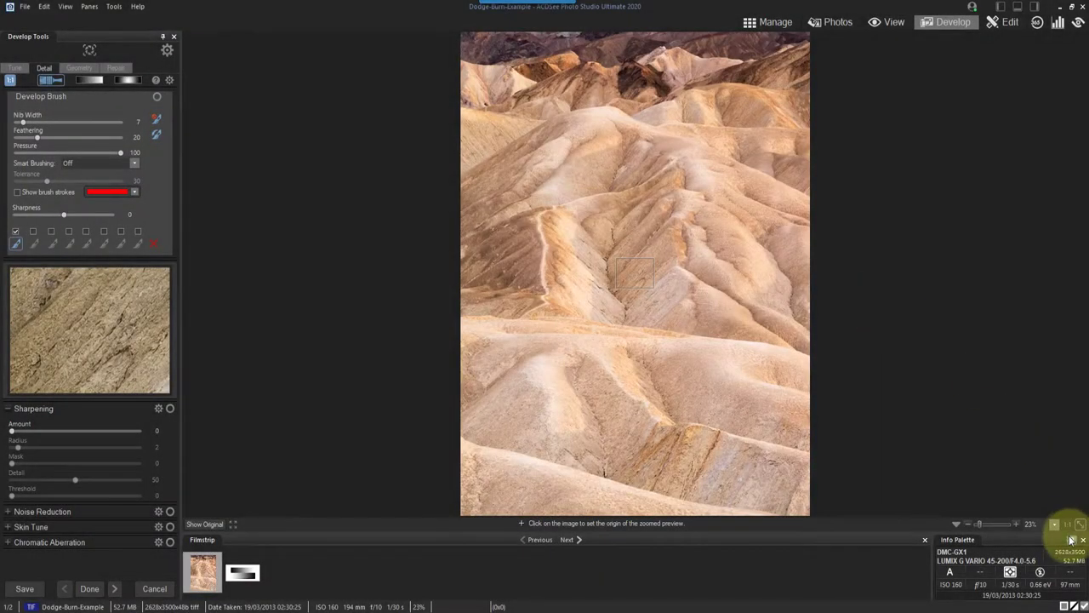
Step: View the desert photo at 100% with the brush off, setting Amount to 49 and Radius to 2
{"action": "left_click", "coordinate": [1067, 524]}
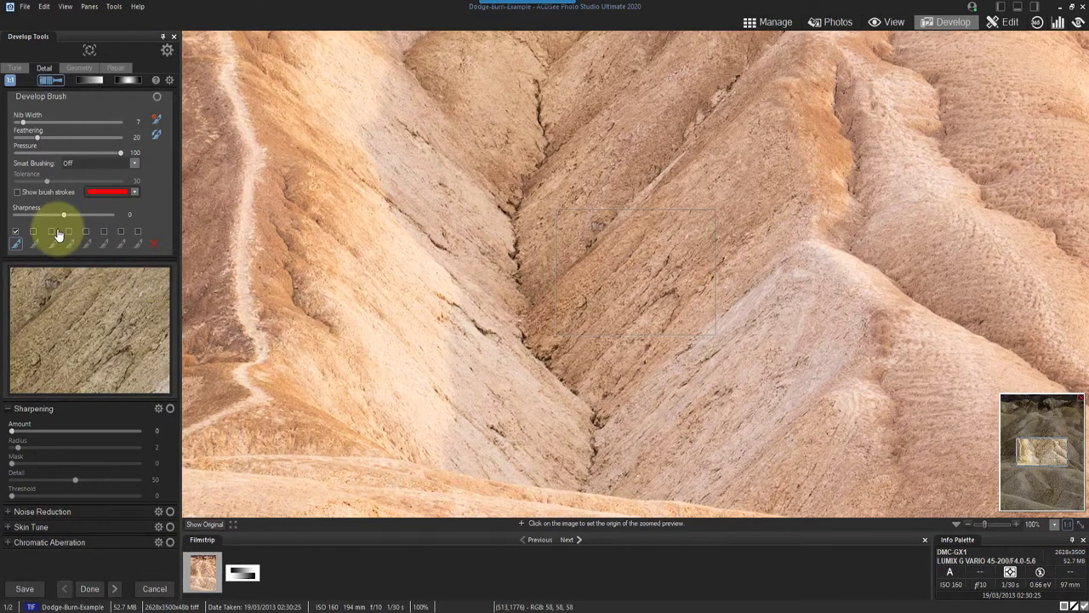
{"action": "left_click", "coordinate": [51, 81]}
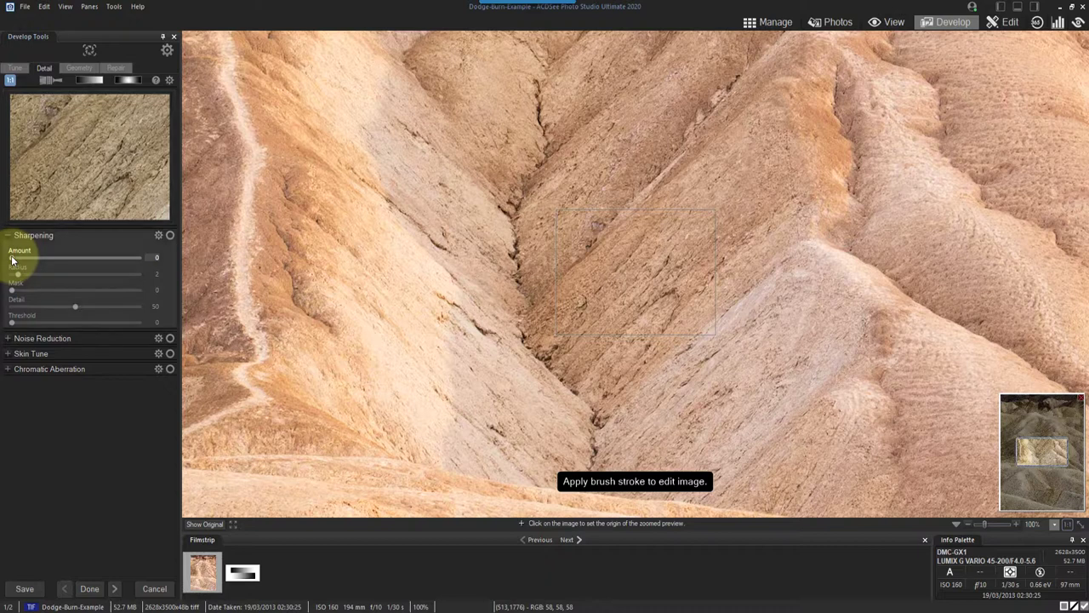
{"action": "left_click_drag", "start_coordinate": [11, 257], "coordinate": [74, 265]}
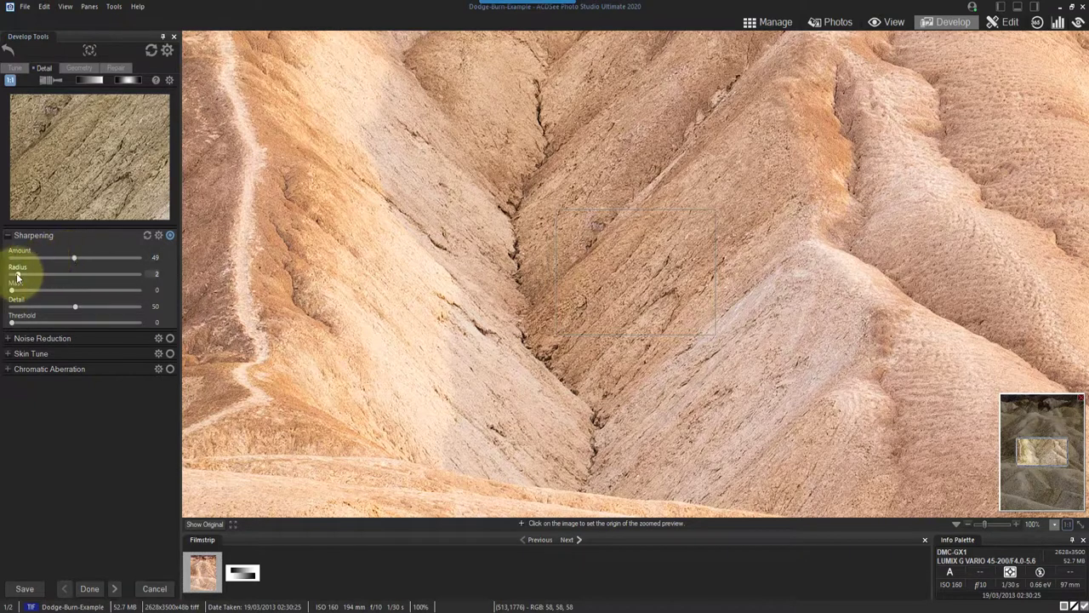
{"action": "mouse_move", "coordinate": [19, 279]}
{"action": "left_mouse_down"}
{"action": "mouse_move", "coordinate": [58, 279]}
{"action": "mouse_move", "coordinate": [3, 285]}
{"action": "mouse_move", "coordinate": [21, 285]}
{"action": "left_mouse_up"}
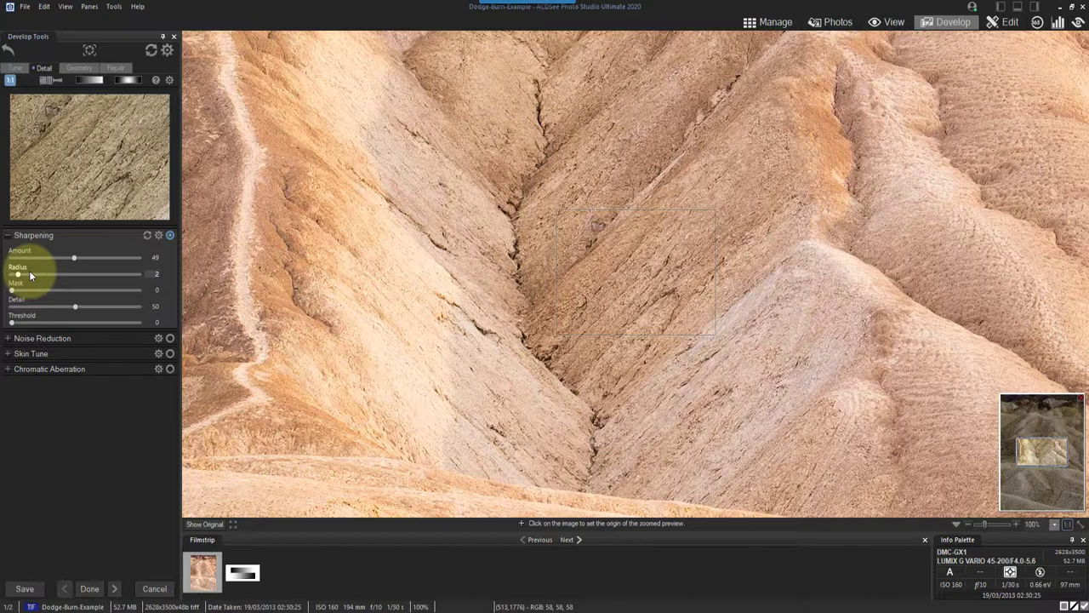
Step: Set sharpening Detail to 86, pan to another area, and raise Mask to 12 with the mask previewed
{"action": "left_click", "coordinate": [70, 305]}
{"action": "left_click_drag", "start_coordinate": [73, 308], "coordinate": [140, 292]}
{"action": "mouse_move", "coordinate": [1045, 451]}
{"action": "left_mouse_down"}
{"action": "mouse_move", "coordinate": [1032, 434]}
{"action": "mouse_move", "coordinate": [1047, 436]}
{"action": "mouse_move", "coordinate": [1048, 453]}
{"action": "mouse_move", "coordinate": [1053, 440]}
{"action": "left_mouse_up"}
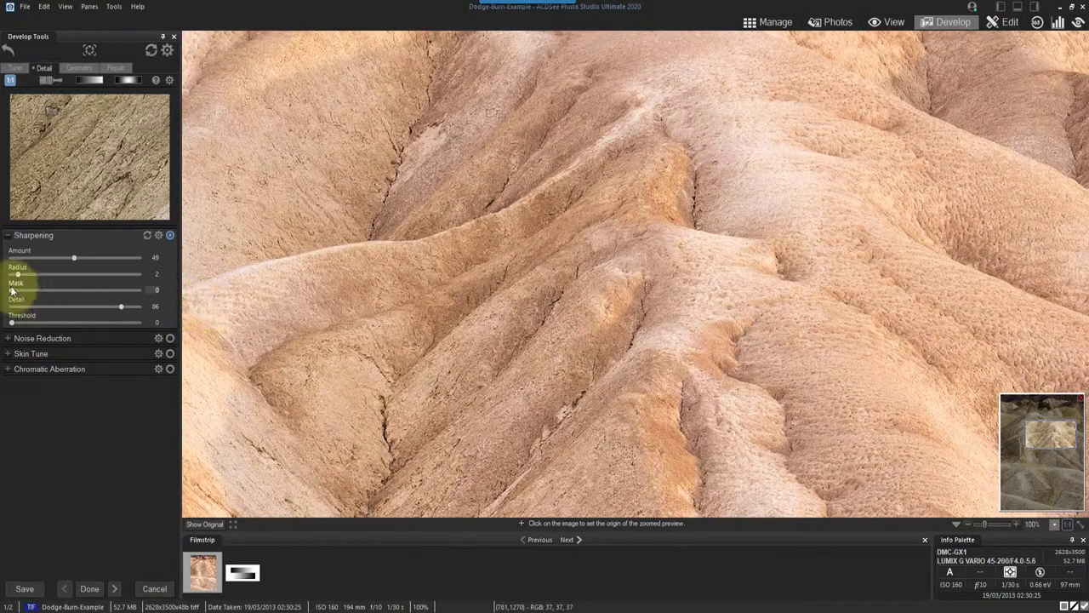
{"action": "left_click_drag", "start_coordinate": [13, 293], "coordinate": [27, 294]}
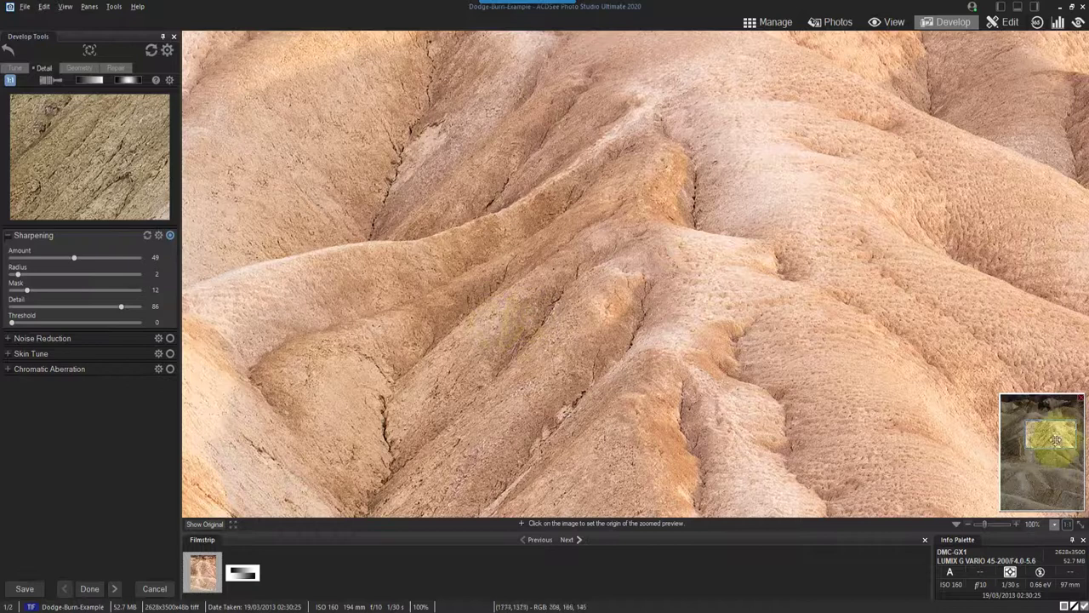
Step: Set sharpening Threshold to 14, pan lower in the photo, and toggle sharpening to compare before/after
{"action": "left_click_drag", "start_coordinate": [1056, 437], "coordinate": [1039, 425]}
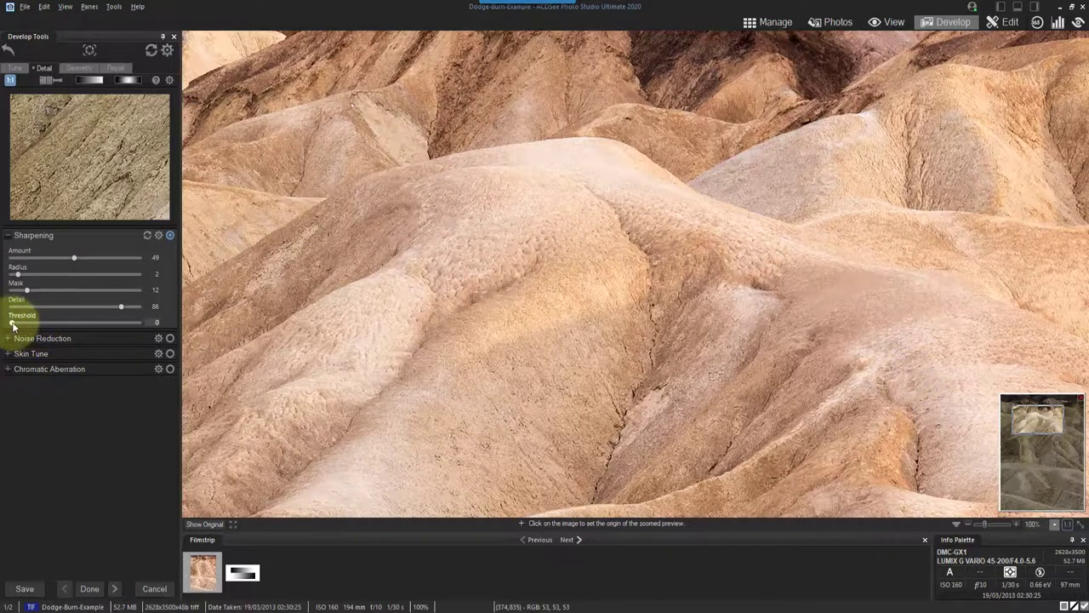
{"action": "left_click_drag", "start_coordinate": [15, 327], "coordinate": [47, 330]}
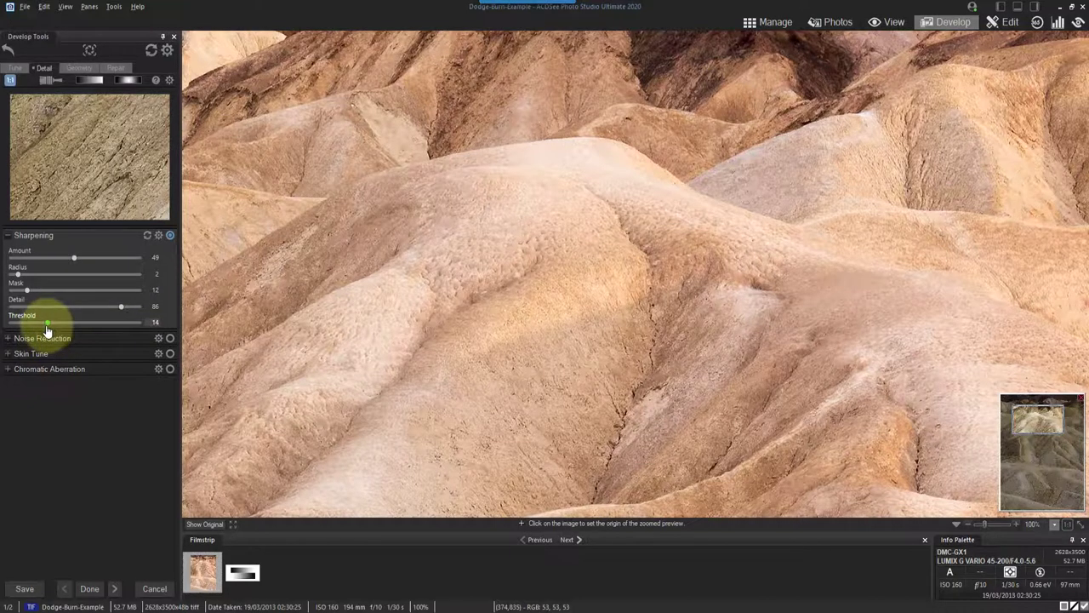
{"action": "left_click", "coordinate": [1040, 437]}
{"action": "left_click_drag", "start_coordinate": [1040, 438], "coordinate": [1037, 453]}
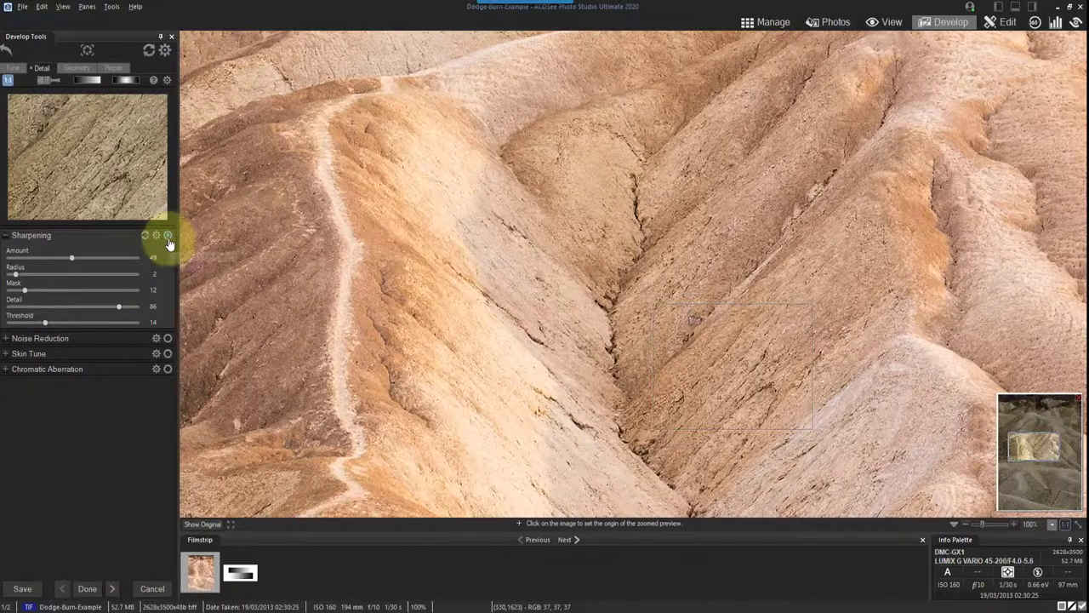
{"action": "left_click", "coordinate": [169, 238]}
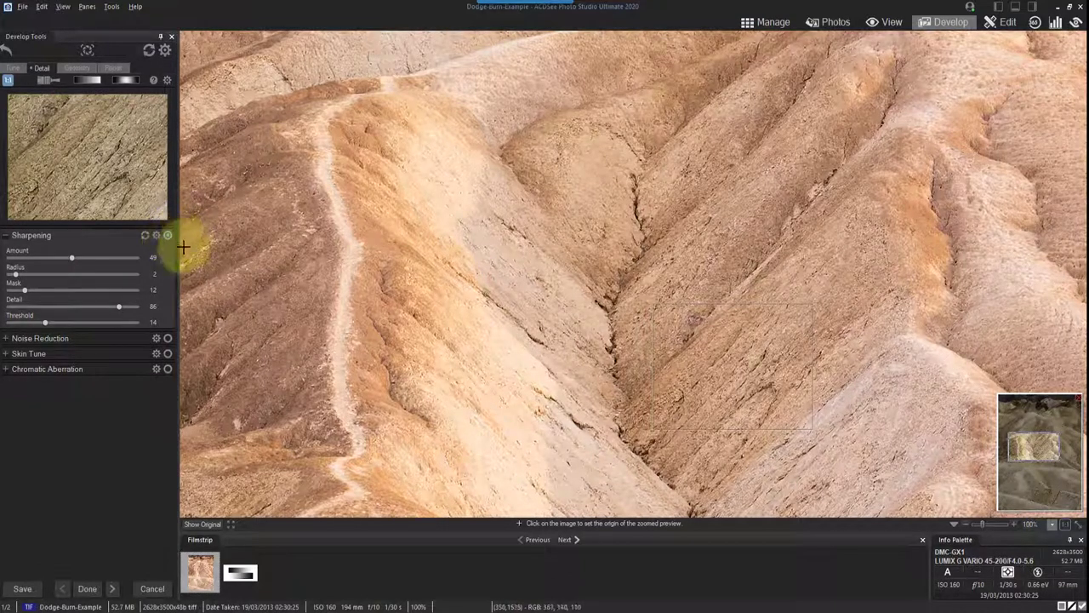
Step: Brush Sharpness 25 onto the footpath, the central crack and the upper ridge, with strokes hidden
{"action": "left_click", "coordinate": [42, 82]}
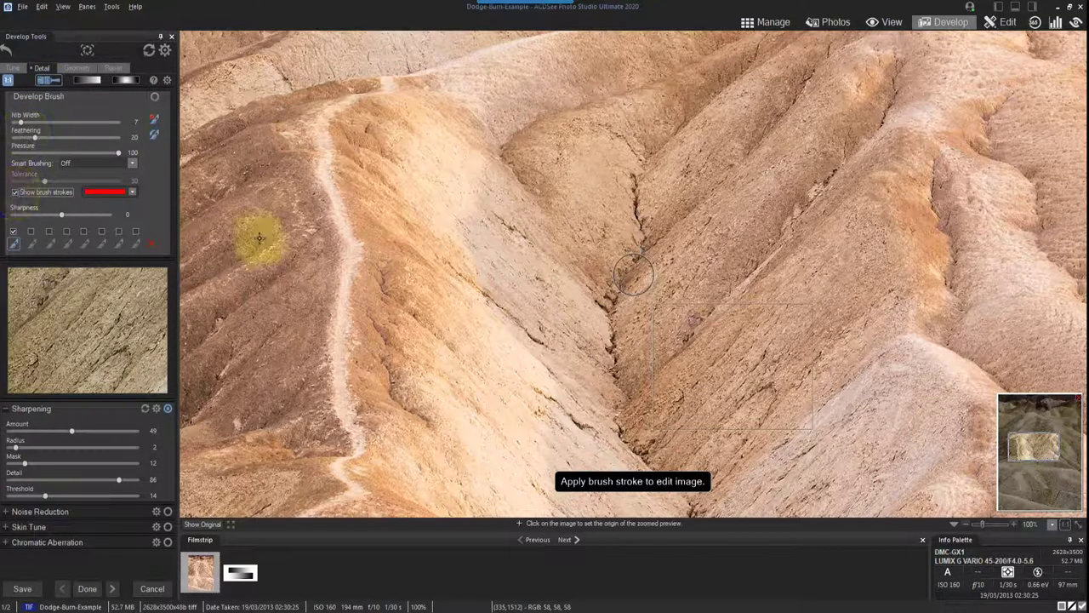
{"action": "mouse_move", "coordinate": [383, 83]}
{"action": "left_mouse_down"}
{"action": "mouse_move", "coordinate": [314, 145]}
{"action": "mouse_move", "coordinate": [340, 279]}
{"action": "mouse_move", "coordinate": [350, 435]}
{"action": "mouse_move", "coordinate": [332, 451]}
{"action": "mouse_move", "coordinate": [327, 478]}
{"action": "left_mouse_up"}
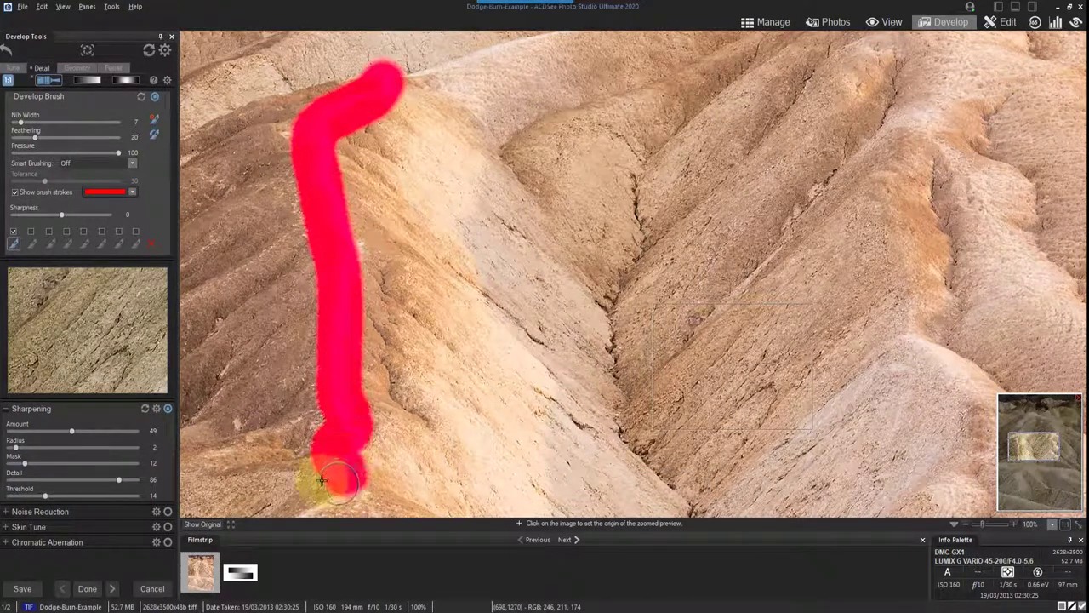
{"action": "left_click", "coordinate": [14, 194]}
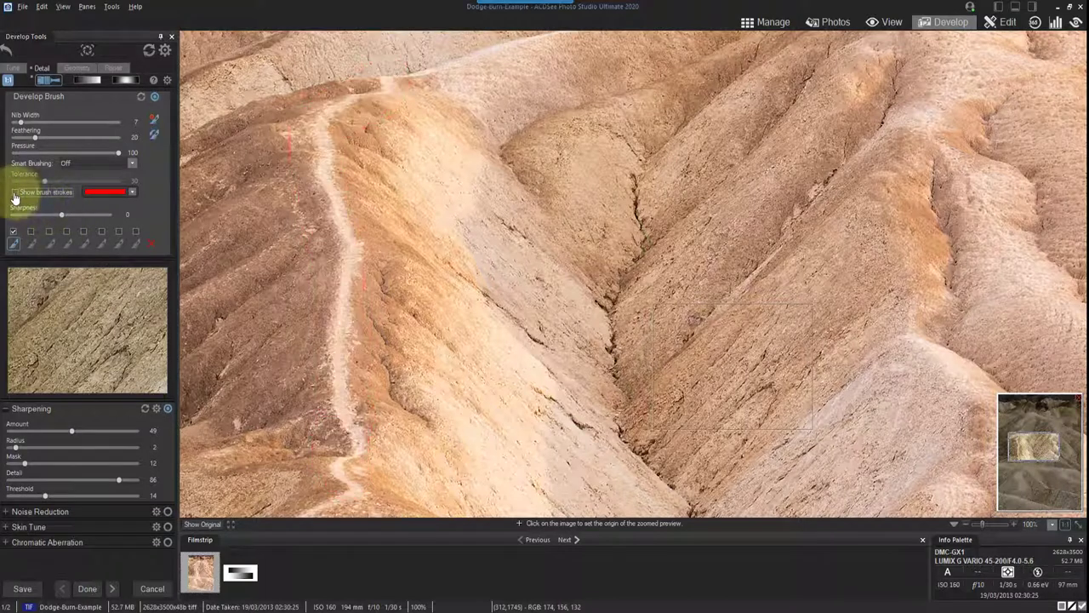
{"action": "mouse_move", "coordinate": [62, 215]}
{"action": "left_mouse_down"}
{"action": "mouse_move", "coordinate": [92, 223]}
{"action": "mouse_move", "coordinate": [19, 224]}
{"action": "mouse_move", "coordinate": [83, 226]}
{"action": "mouse_move", "coordinate": [74, 220]}
{"action": "left_mouse_up"}
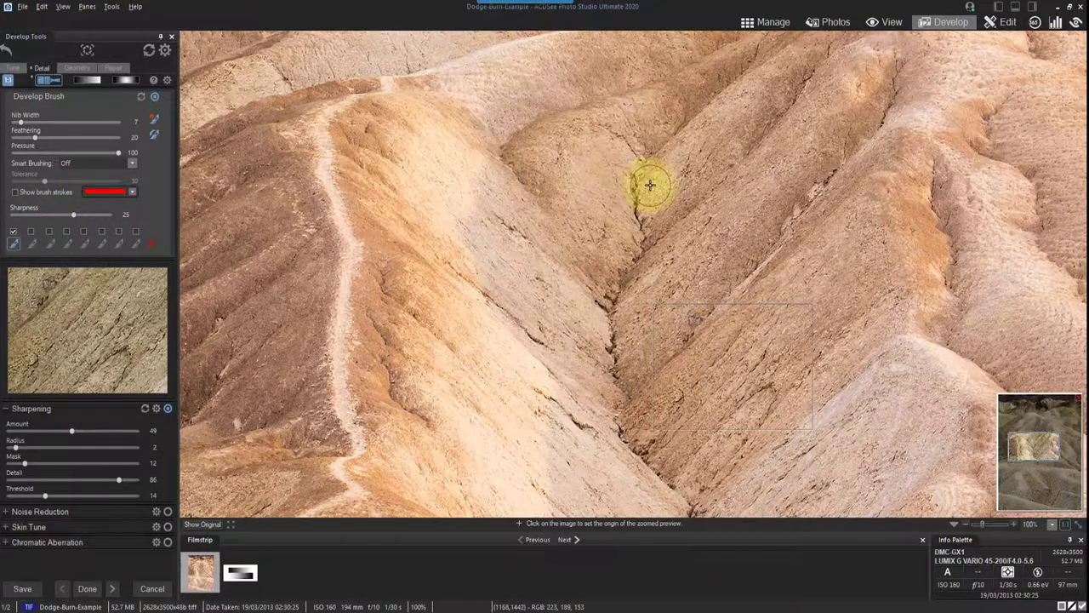
{"action": "mouse_move", "coordinate": [651, 184]}
{"action": "left_mouse_down"}
{"action": "mouse_move", "coordinate": [634, 143]}
{"action": "mouse_move", "coordinate": [644, 204]}
{"action": "mouse_move", "coordinate": [611, 321]}
{"action": "mouse_move", "coordinate": [616, 402]}
{"action": "mouse_move", "coordinate": [653, 468]}
{"action": "mouse_move", "coordinate": [704, 503]}
{"action": "left_mouse_up"}
{"action": "mouse_move", "coordinate": [867, 117]}
{"action": "left_mouse_down"}
{"action": "mouse_move", "coordinate": [638, 377]}
{"action": "mouse_move", "coordinate": [606, 226]}
{"action": "mouse_move", "coordinate": [669, 142]}
{"action": "mouse_move", "coordinate": [756, 67]}
{"action": "mouse_move", "coordinate": [635, 163]}
{"action": "mouse_move", "coordinate": [775, 109]}
{"action": "mouse_move", "coordinate": [618, 254]}
{"action": "mouse_move", "coordinate": [608, 283]}
{"action": "mouse_move", "coordinate": [927, 277]}
{"action": "mouse_move", "coordinate": [984, 290]}
{"action": "left_mouse_up"}
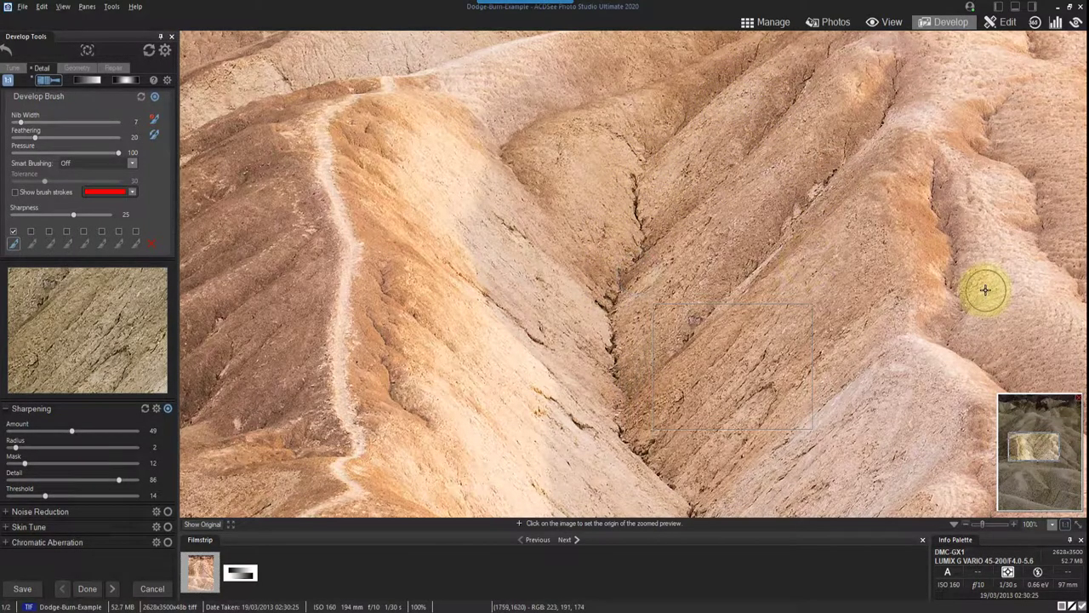